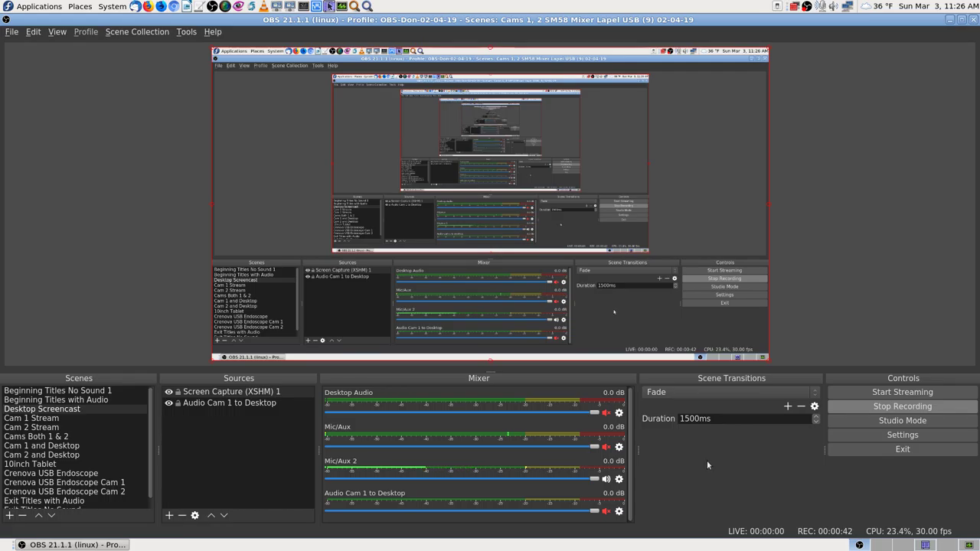
Step: Open the audio filters for Mic/Aux 2 and move and shorten their window so it does not cover the mixer
{"action": "left_click", "coordinate": [618, 478]}
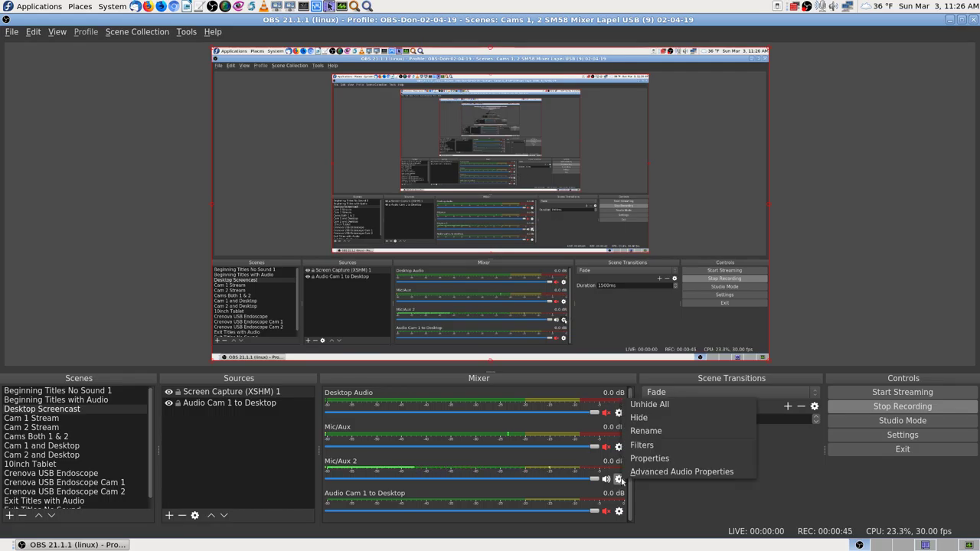
{"action": "left_click", "coordinate": [678, 444]}
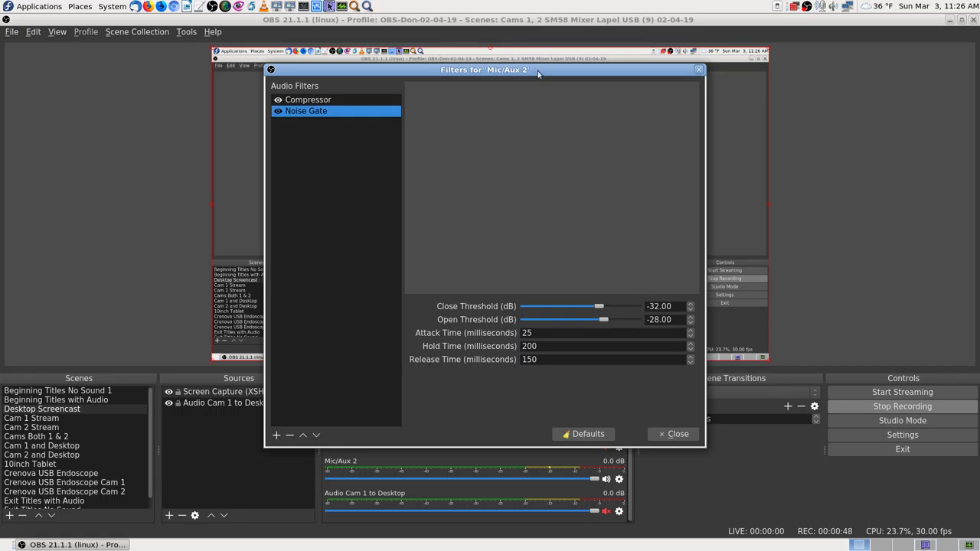
{"action": "left_click_drag", "start_coordinate": [537, 70], "coordinate": [527, 20]}
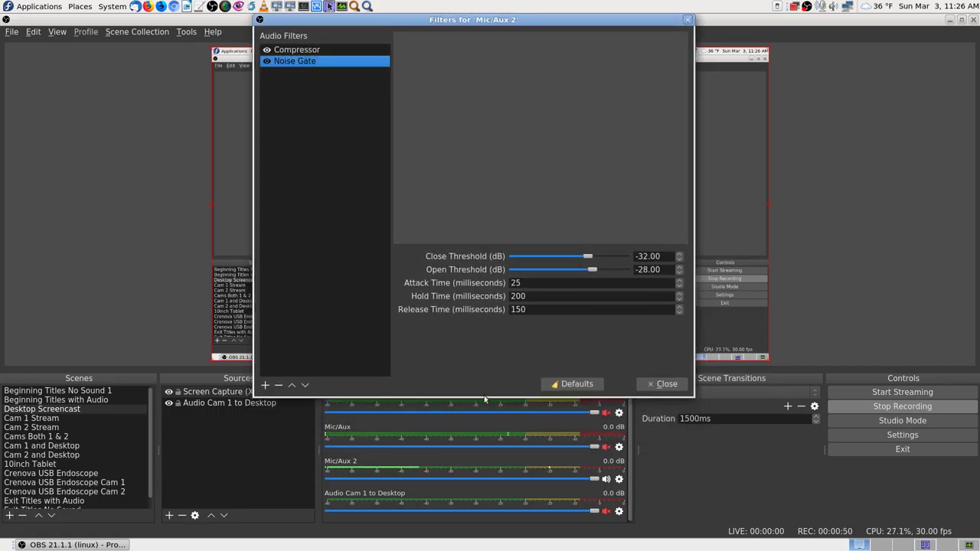
{"action": "left_click_drag", "start_coordinate": [482, 397], "coordinate": [476, 357]}
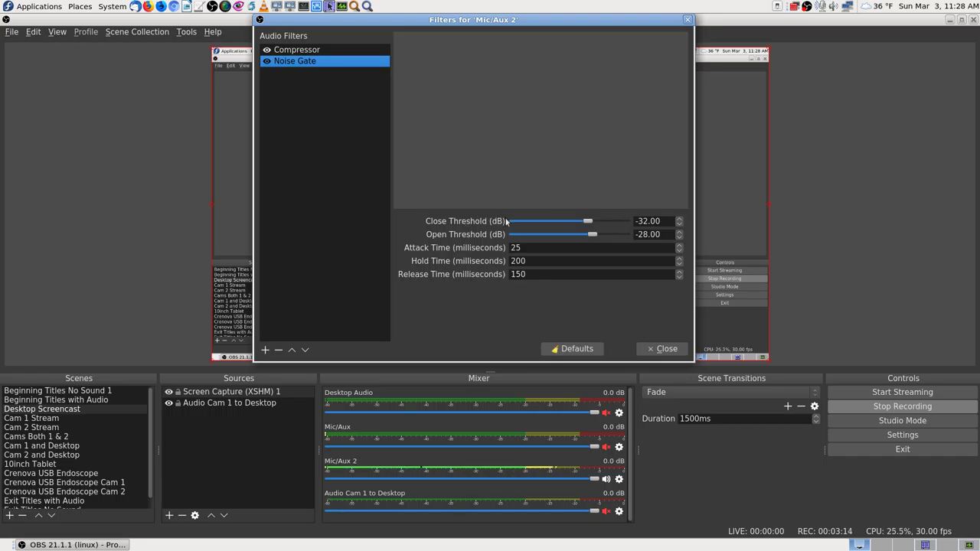
Step: Lower the Noise Gate's close threshold to -35 dB
{"action": "left_click", "coordinate": [587, 222]}
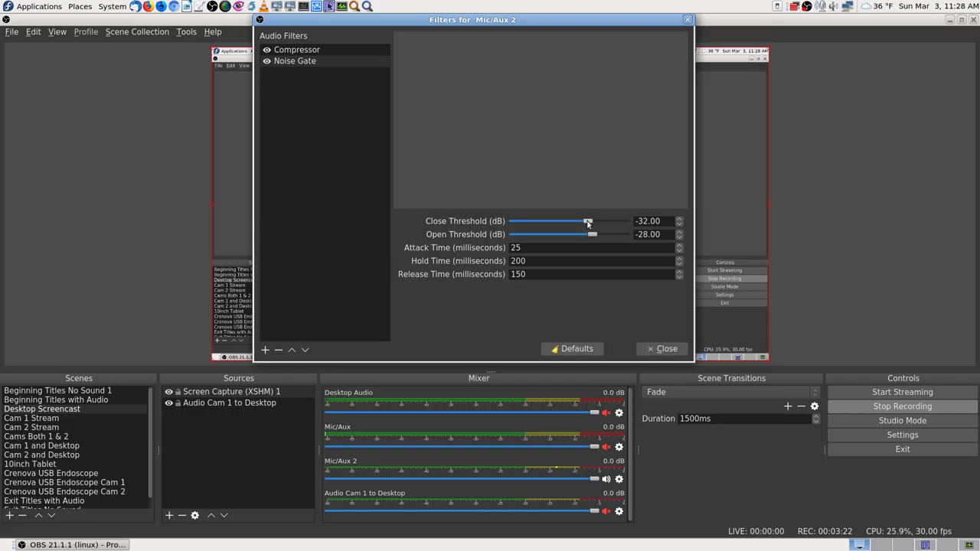
{"action": "key", "text": "Left"}
{"action": "key", "text": "Left"}
Step: Shift the Mic/Aux 2 filters window aside and resize it to sit just above the mixer area
{"action": "mouse_move", "coordinate": [608, 22]}
{"action": "left_mouse_down"}
{"action": "mouse_move", "coordinate": [720, 43]}
{"action": "mouse_move", "coordinate": [703, 25]}
{"action": "mouse_move", "coordinate": [617, 18]}
{"action": "left_mouse_up"}
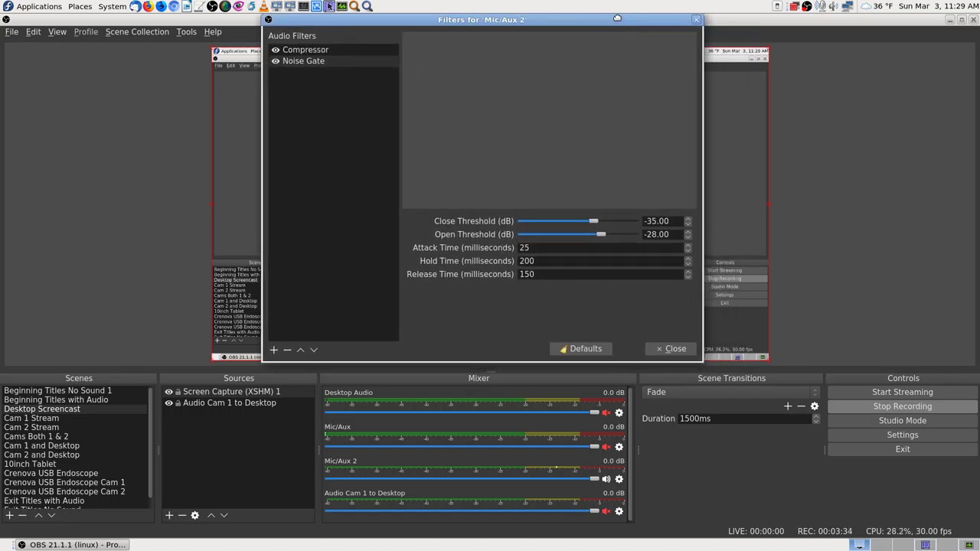
{"action": "left_click_drag", "start_coordinate": [600, 23], "coordinate": [876, 25]}
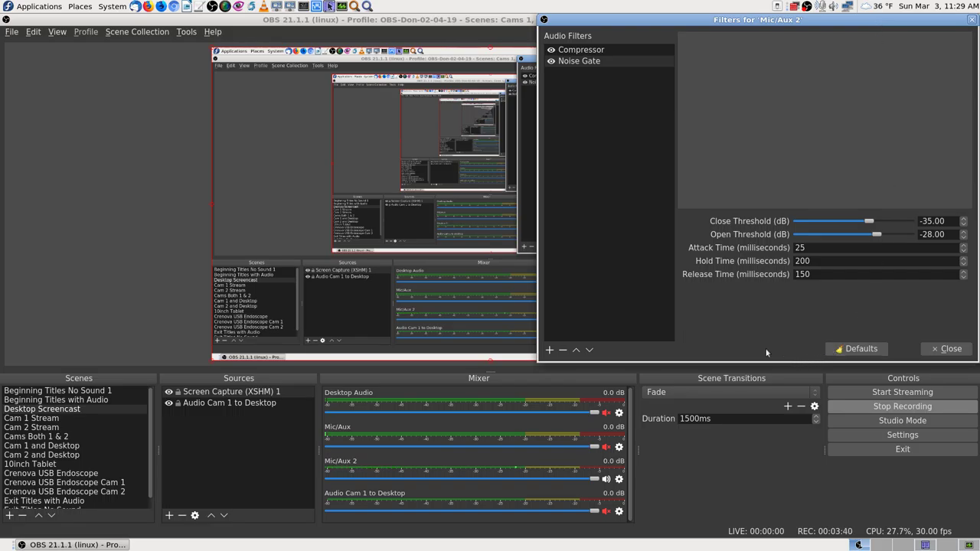
{"action": "left_click_drag", "start_coordinate": [753, 359], "coordinate": [758, 275]}
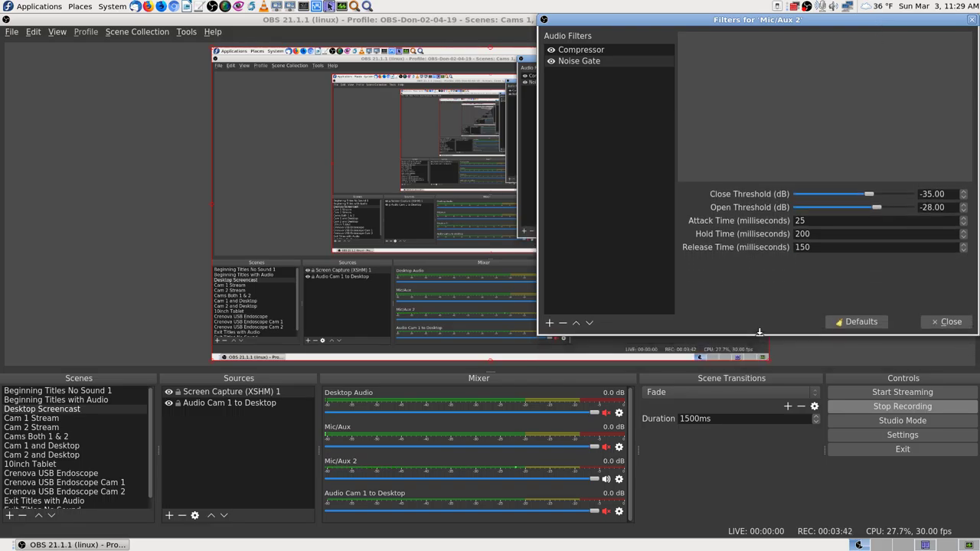
{"action": "left_click_drag", "start_coordinate": [855, 27], "coordinate": [857, 34]}
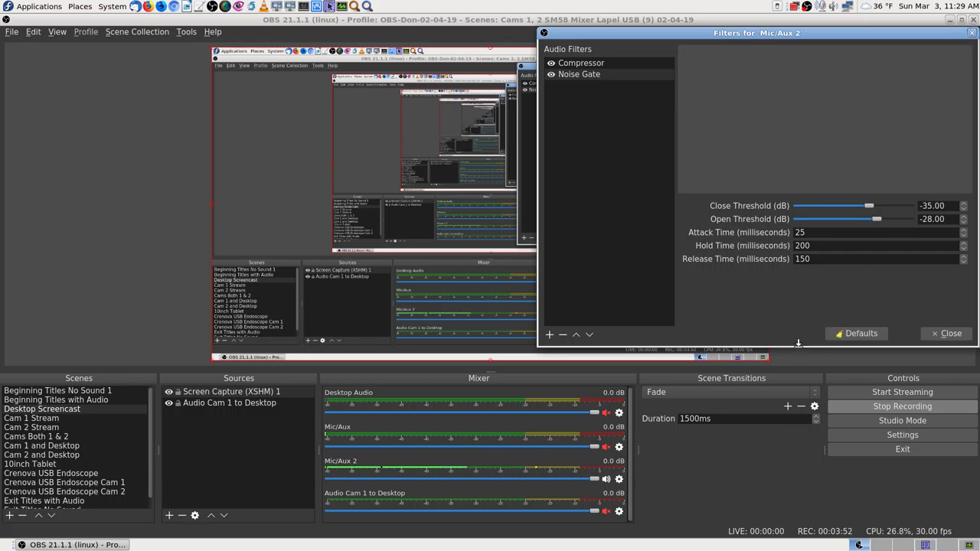
{"action": "left_click_drag", "start_coordinate": [803, 39], "coordinate": [804, 52]}
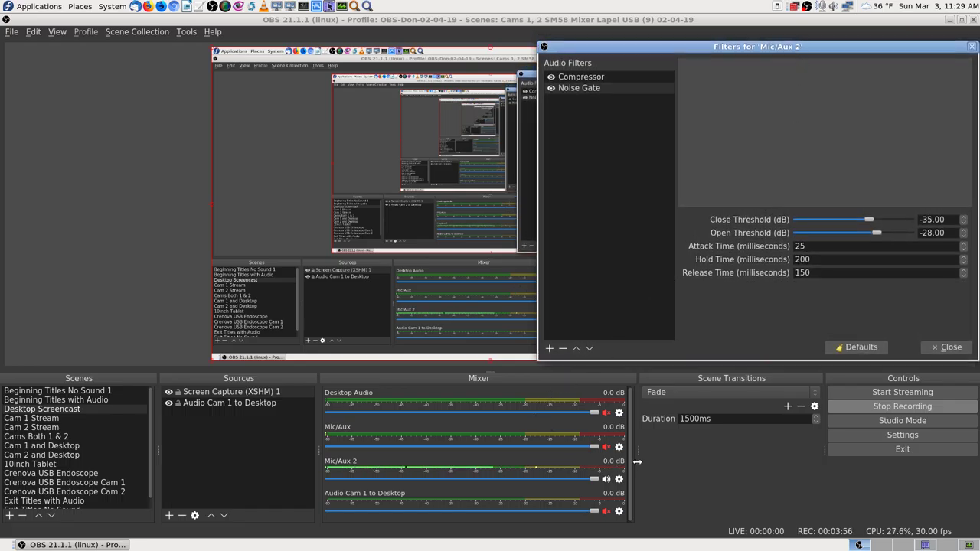
Step: Open Advanced Audio Properties and place the widened window beside the Mic/Aux 2 filters window
{"action": "left_click", "coordinate": [619, 479]}
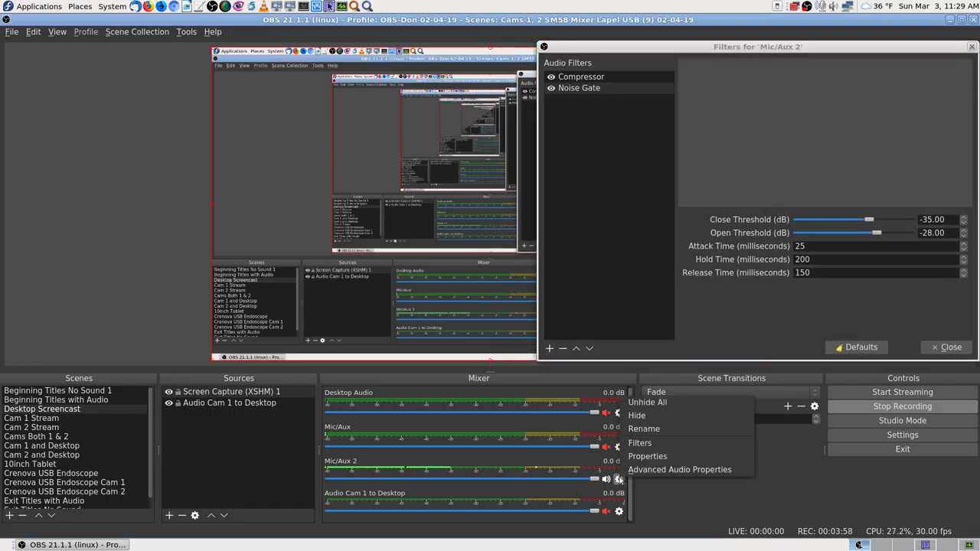
{"action": "left_click", "coordinate": [652, 471]}
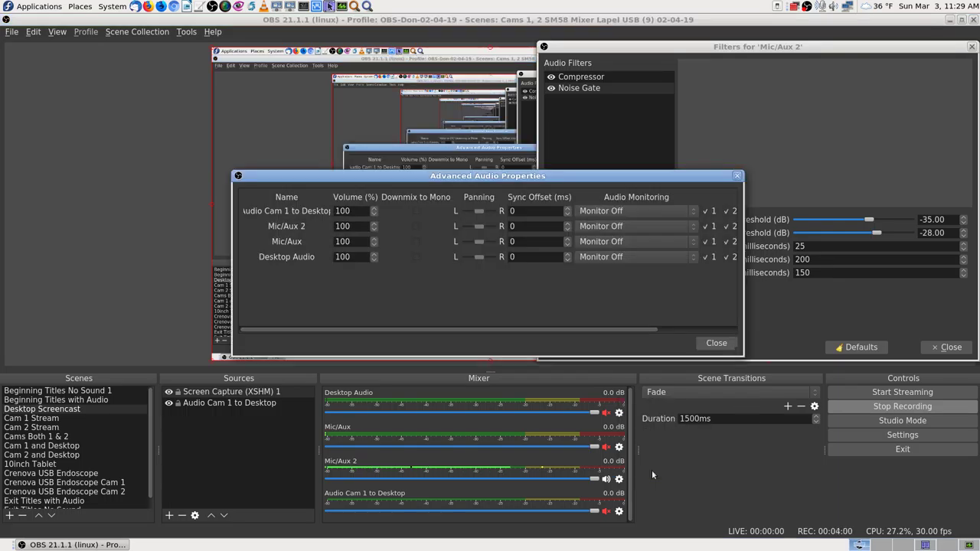
{"action": "left_click_drag", "start_coordinate": [666, 179], "coordinate": [456, 86]}
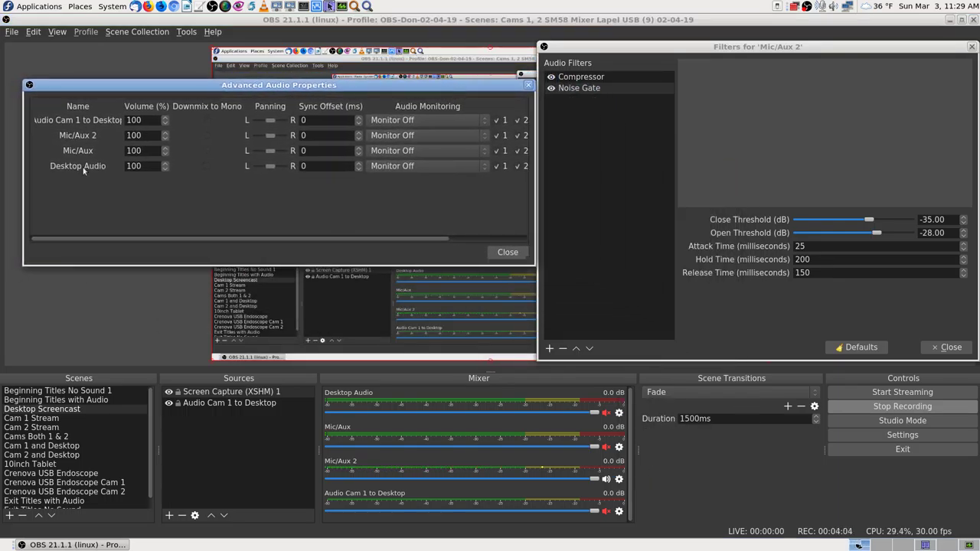
{"action": "left_click_drag", "start_coordinate": [24, 170], "coordinate": [1, 170]}
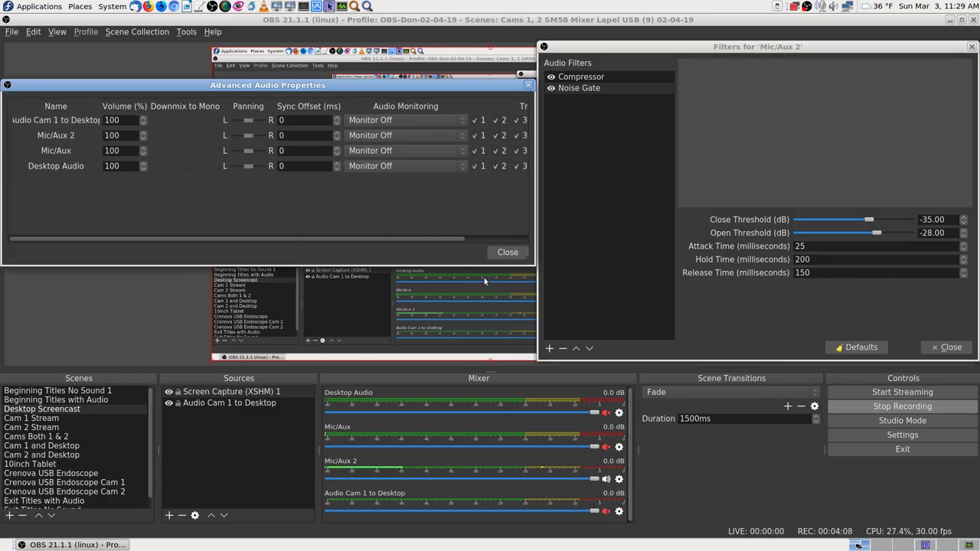
{"action": "mouse_move", "coordinate": [455, 239]}
{"action": "left_mouse_down"}
{"action": "mouse_move", "coordinate": [518, 242]}
{"action": "mouse_move", "coordinate": [452, 239]}
{"action": "left_mouse_up"}
Step: Set audio monitoring for Mic/Aux 2 to Monitor and Output and lower the system volume
{"action": "left_click", "coordinate": [459, 135]}
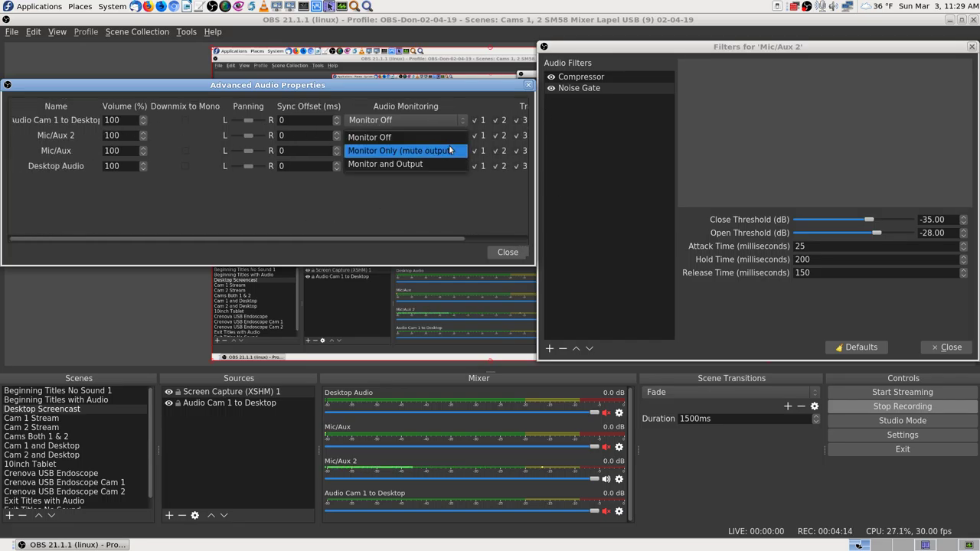
{"action": "left_click", "coordinate": [442, 162]}
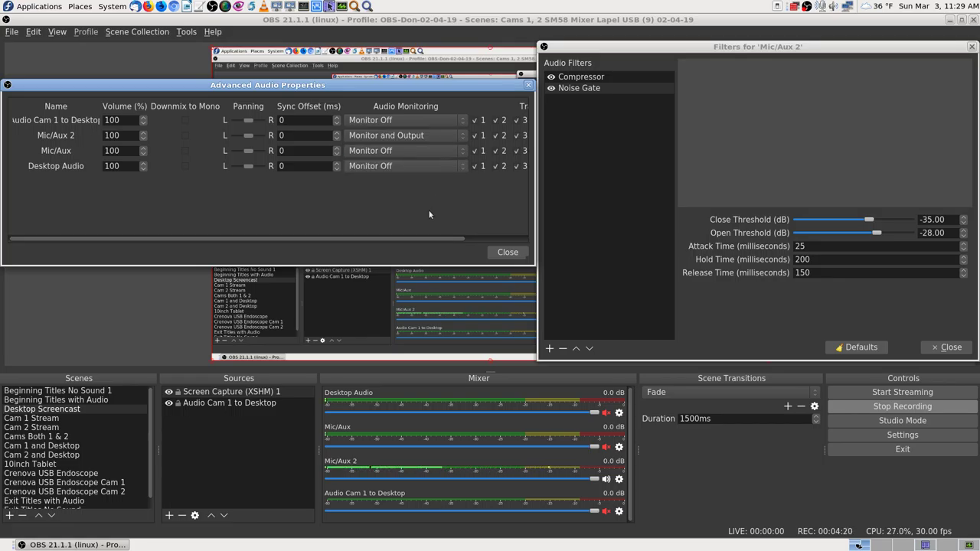
{"action": "key", "text": "XF86AudioLowerVolume"}
Step: Lower the Noise Gate's open threshold gradually to -34 dB while listening to the monitored microphone
{"action": "left_click", "coordinate": [877, 235]}
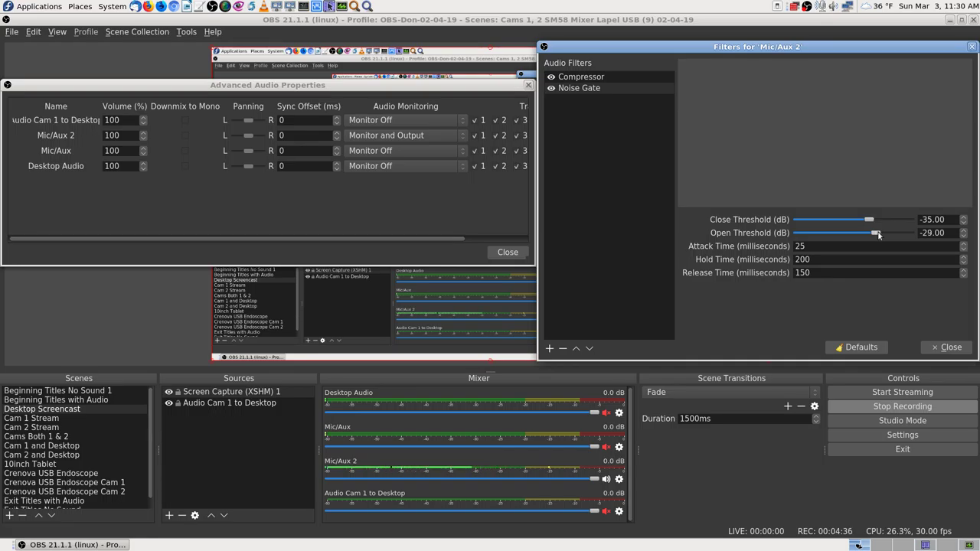
{"action": "key", "text": "Left"}
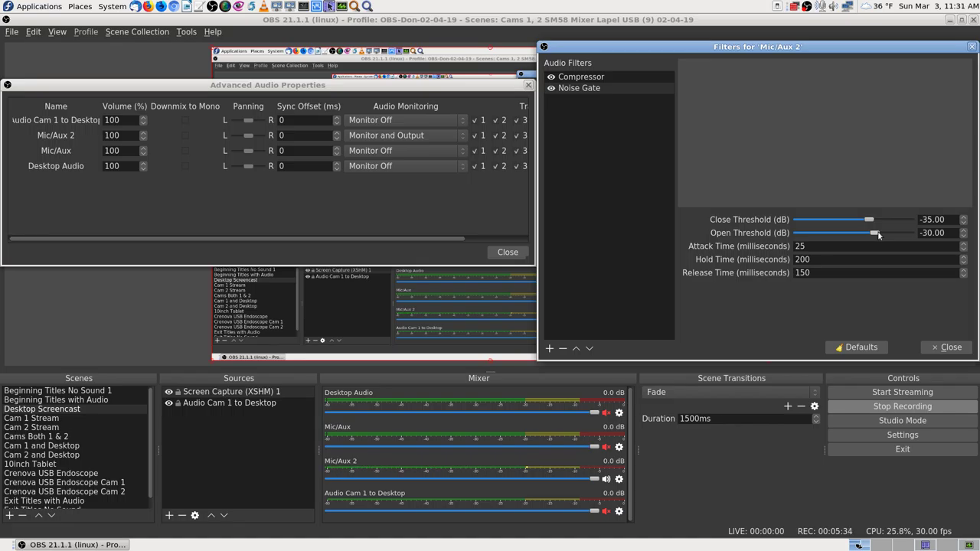
{"action": "scroll", "coordinate": [877, 235], "scroll_direction": "up", "scroll_amount": 1}
{"action": "scroll", "coordinate": [878, 236], "scroll_direction": "down", "scroll_amount": 1}
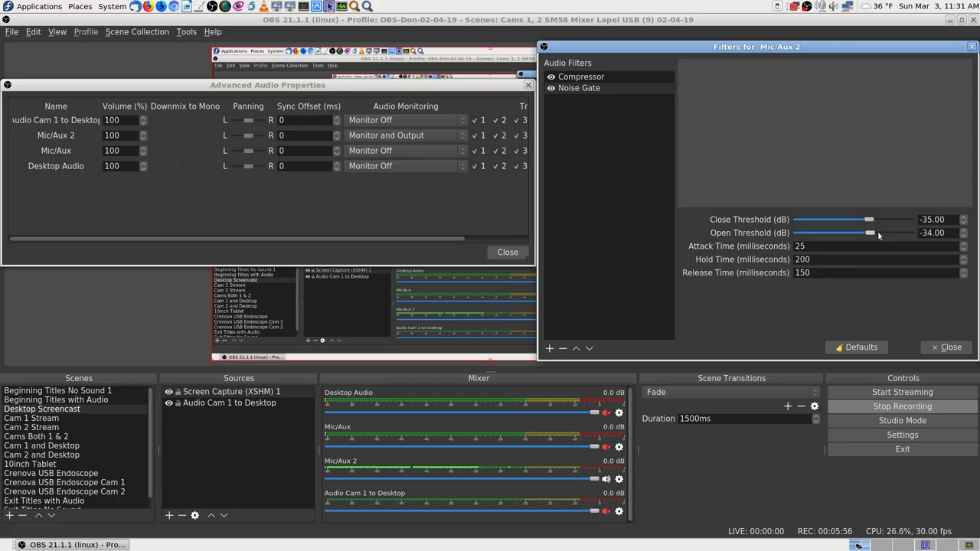
Step: Fine-tune the Noise Gate to a close threshold of -36 dB and an open threshold of -34 dB
{"action": "key", "text": "Left"}
{"action": "scroll", "coordinate": [867, 234], "scroll_direction": "down", "scroll_amount": 1}
{"action": "scroll", "coordinate": [870, 221], "scroll_direction": "down", "scroll_amount": 1}
{"action": "left_click_drag", "start_coordinate": [867, 235], "coordinate": [868, 234]}
{"action": "left_click", "coordinate": [867, 235]}
{"action": "scroll", "coordinate": [869, 221], "scroll_direction": "up", "scroll_amount": 1}
{"action": "key", "text": "Left"}
{"action": "key", "text": "Right"}
{"action": "key", "text": "Right"}
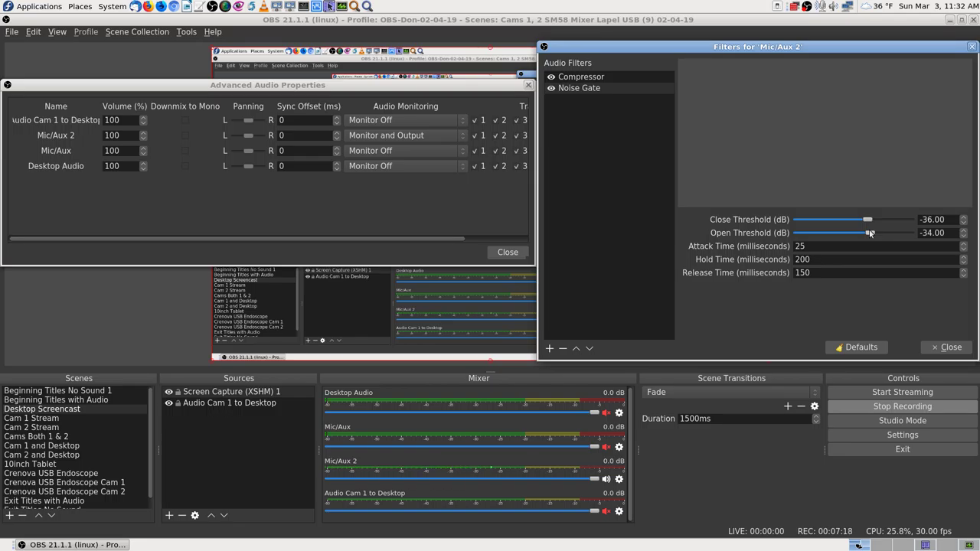
Step: Lower the Noise Gate's open threshold to -35 dB and its close threshold to -38 dB
{"action": "scroll", "coordinate": [870, 233], "scroll_direction": "down", "scroll_amount": 1}
{"action": "key", "text": "Down"}
{"action": "key", "text": "Down"}
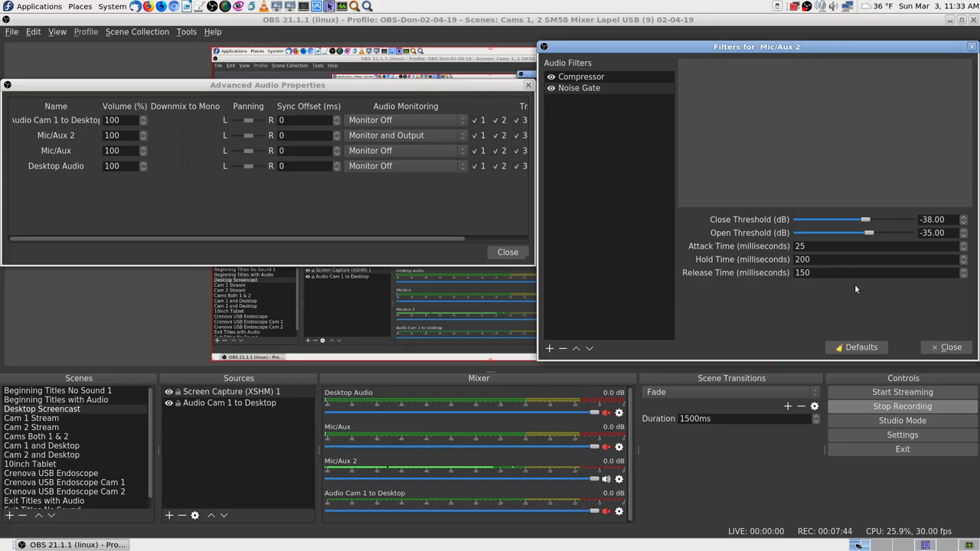
{"action": "key", "text": "Up"}
{"action": "key", "text": "Up"}
{"action": "key", "text": "Down"}
{"action": "key", "text": "Down"}
Step: Set audio monitoring for Mic/Aux 2 to Monitor Off and save a screenshot under the suggested name
{"action": "left_click", "coordinate": [438, 135]}
{"action": "left_click", "coordinate": [436, 112]}
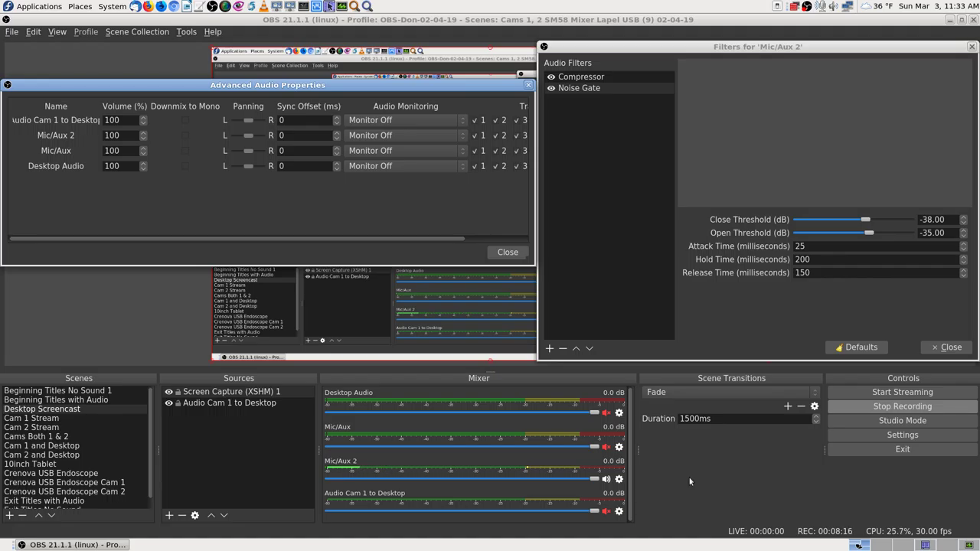
{"action": "key", "text": "Print"}
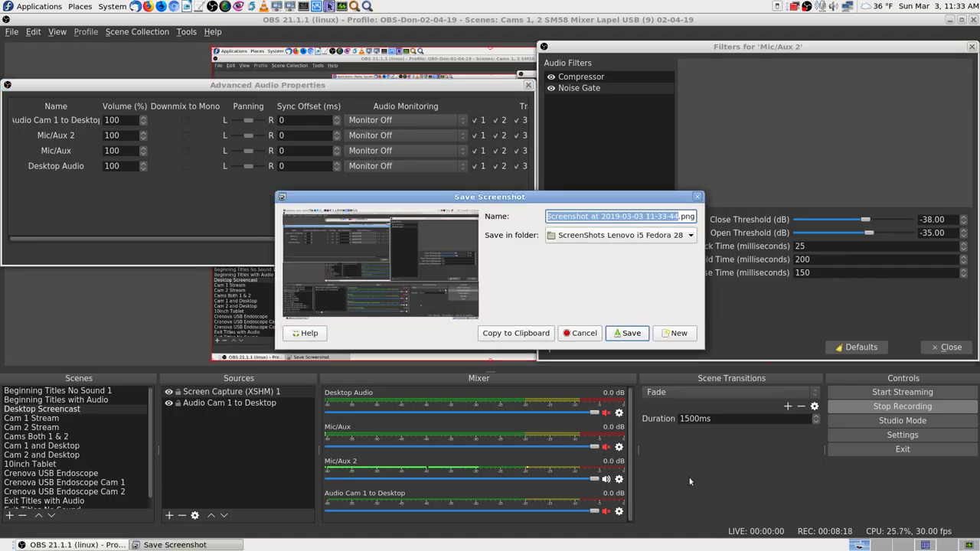
{"action": "key", "text": "Return"}
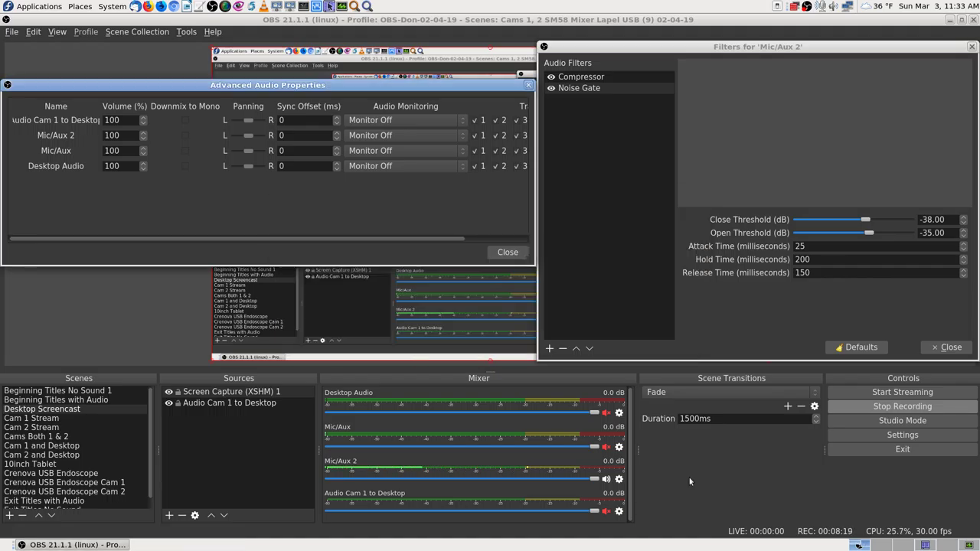
Step: Close Advanced Audio Properties, centre the Mic/Aux 2 filters window, and save screenshots of its Noise Gate settings
{"action": "left_click", "coordinate": [526, 87]}
{"action": "left_click_drag", "start_coordinate": [697, 48], "coordinate": [400, 46]}
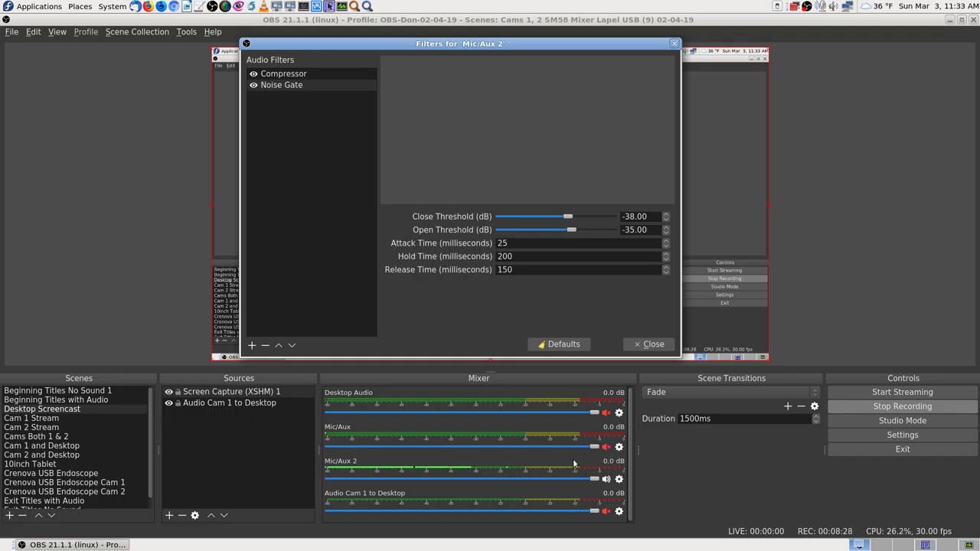
{"action": "key", "text": "Print"}
{"action": "key", "text": "Return"}
{"action": "key", "text": "Print"}
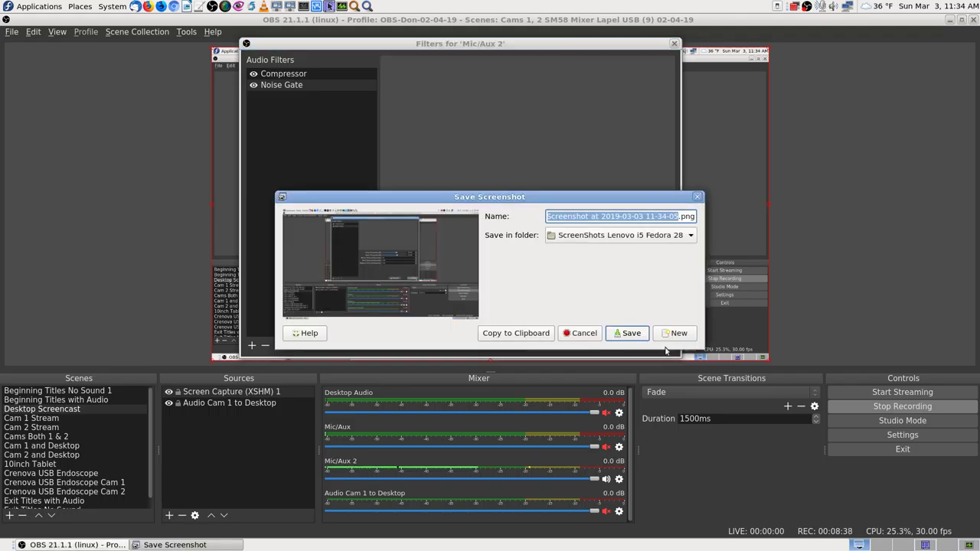
{"action": "key", "text": "Return"}
Step: Close the Mic/Aux 2 filters window and unmute Mic/Aux in the mixer
{"action": "left_click", "coordinate": [653, 345]}
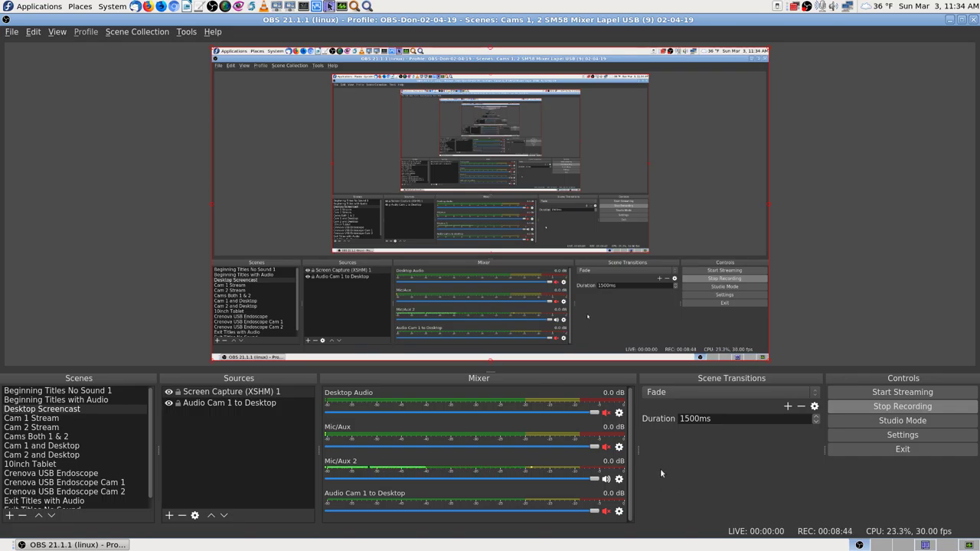
{"action": "key", "text": "F9"}
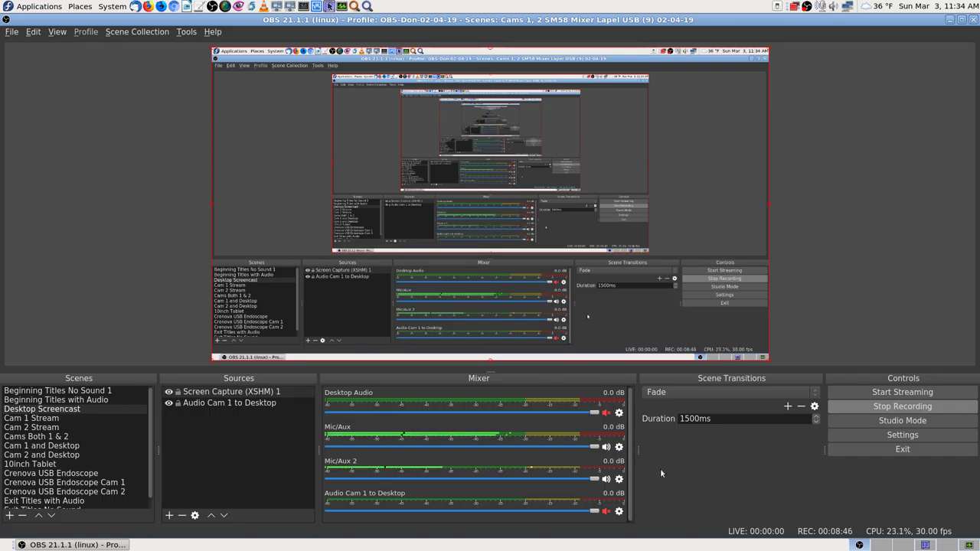